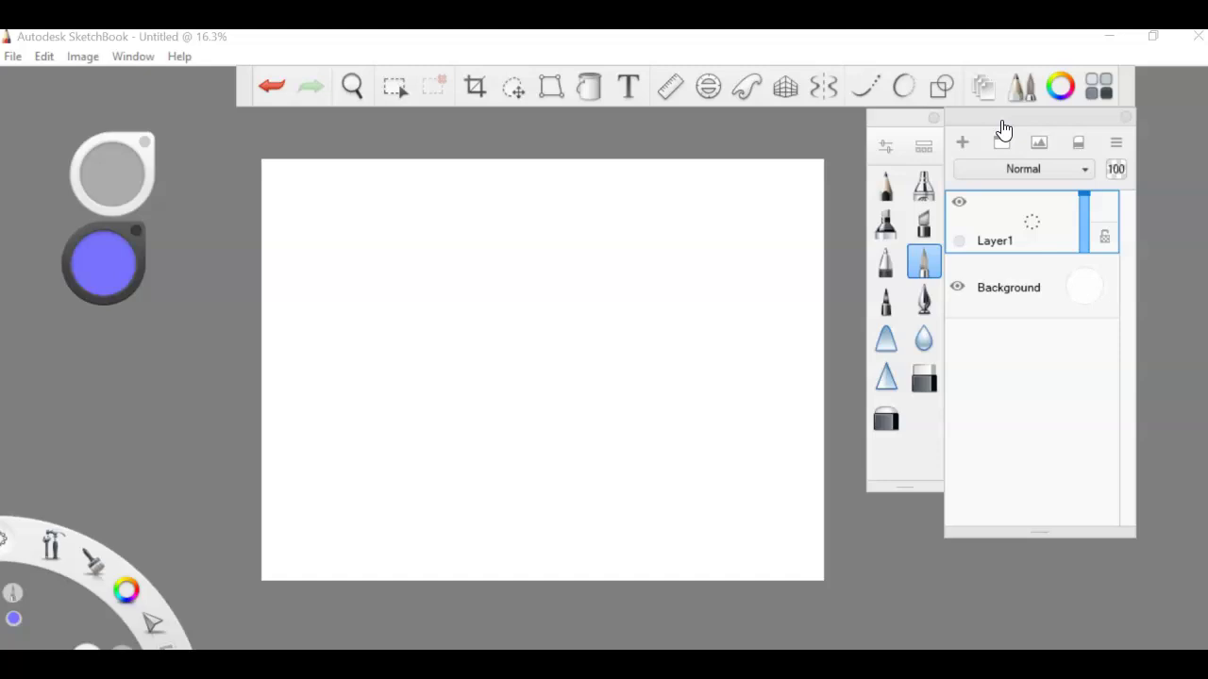
Hide the Layer Editor and bring it back into view
left_click(1124, 114)
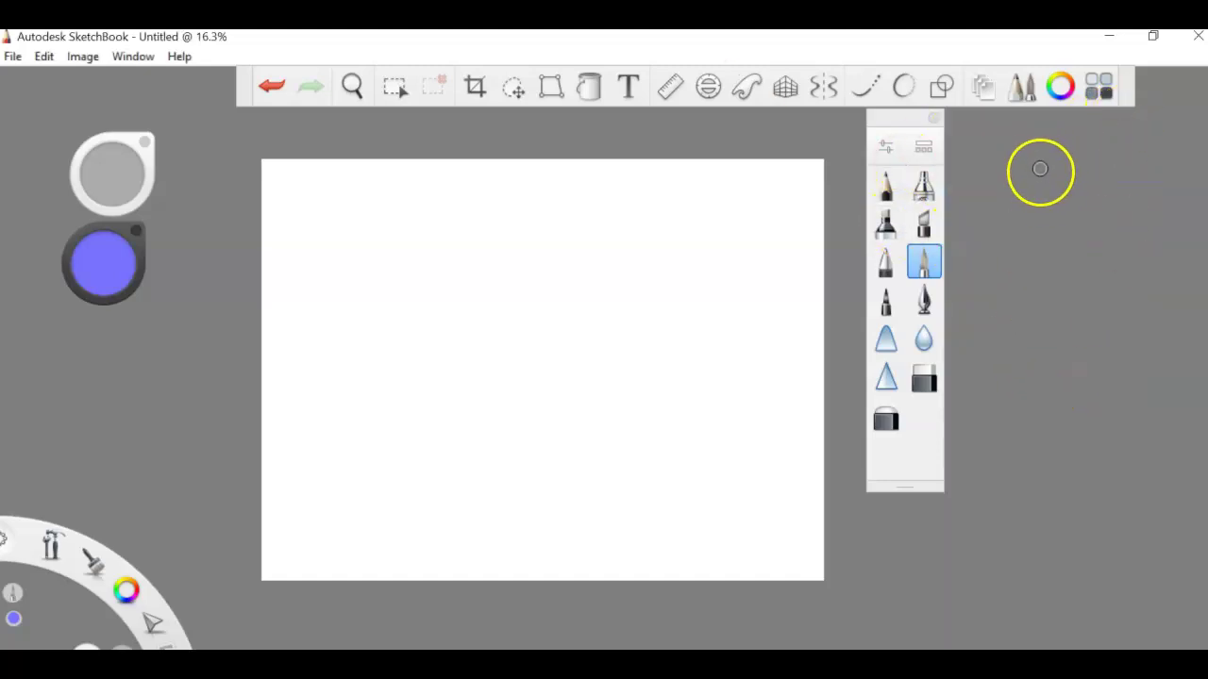
left_click(983, 88)
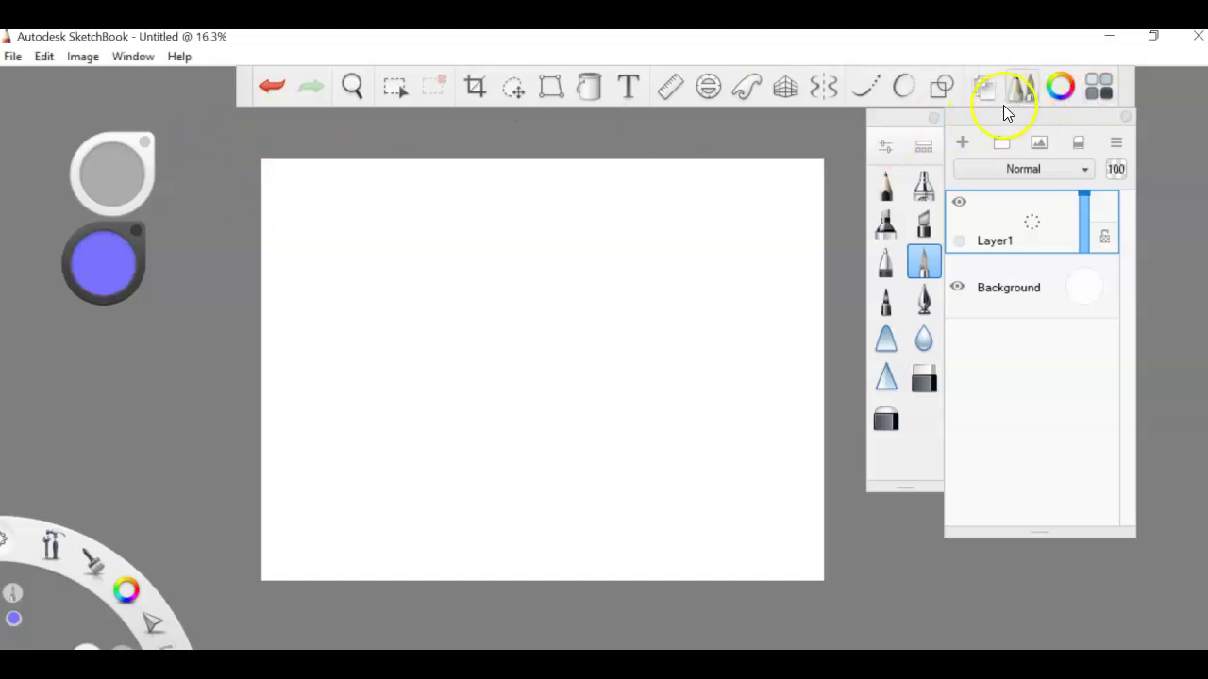
left_click(982, 91)
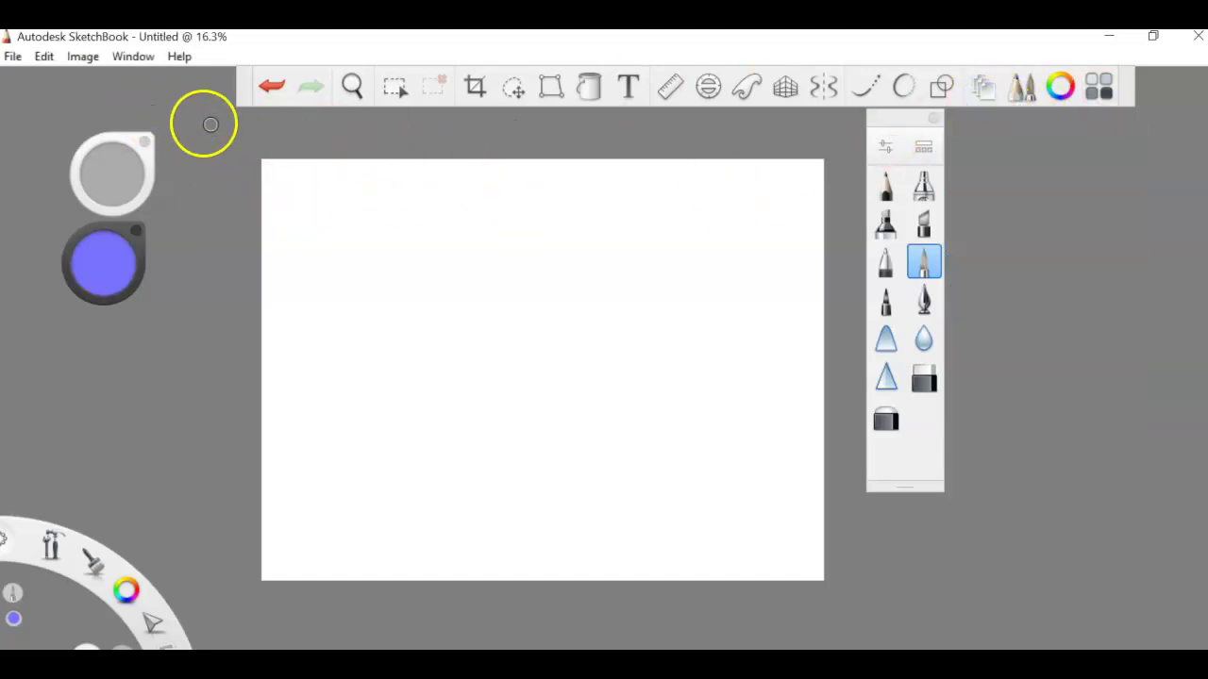
left_click(132, 56)
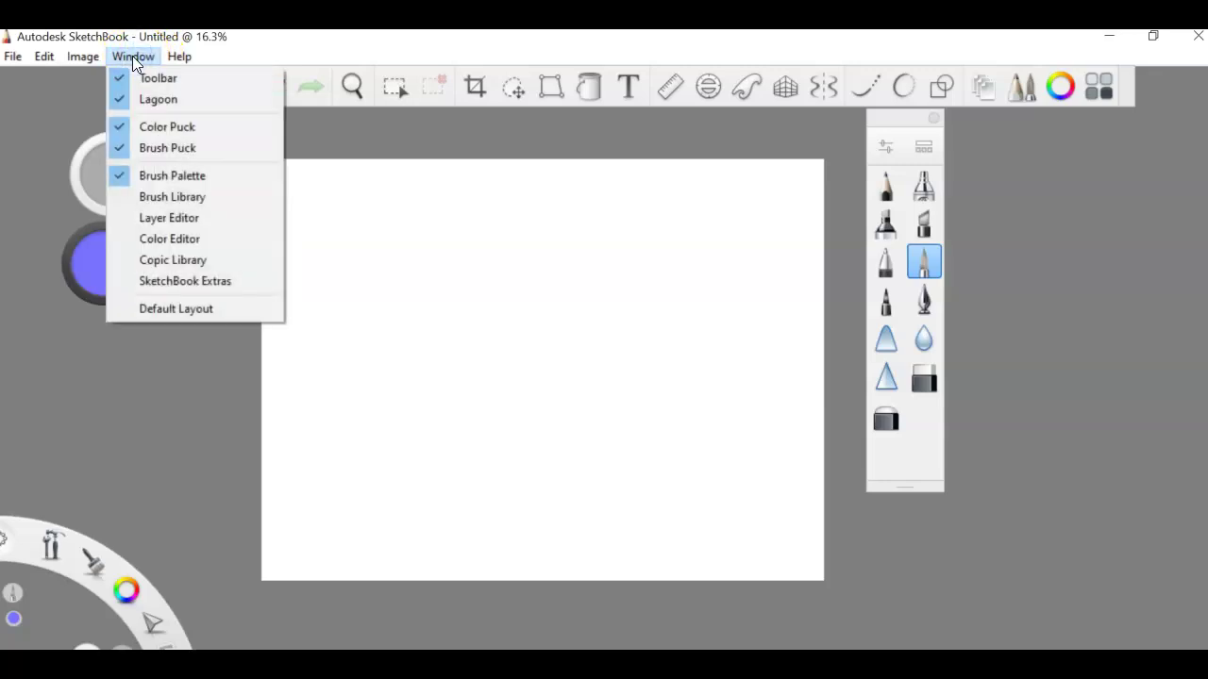
left_click(161, 218)
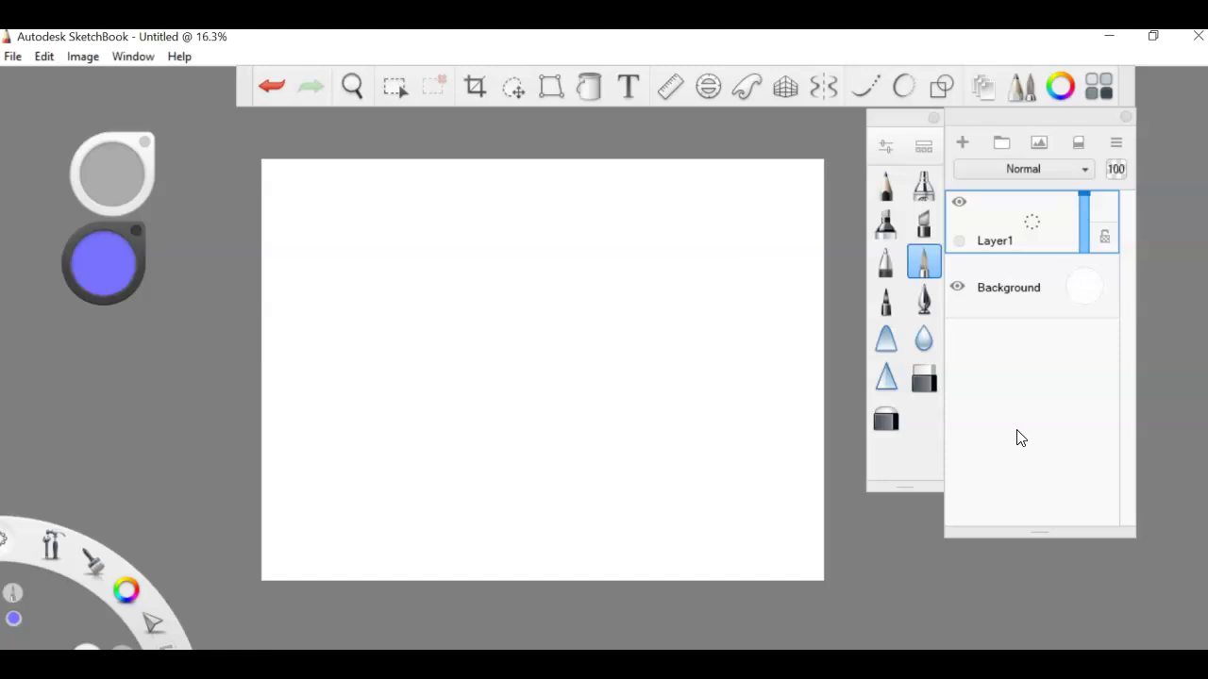
Examine the layer commands offered in the Layer Editor's menu and in Layer1's marking menu
left_click(1113, 142)
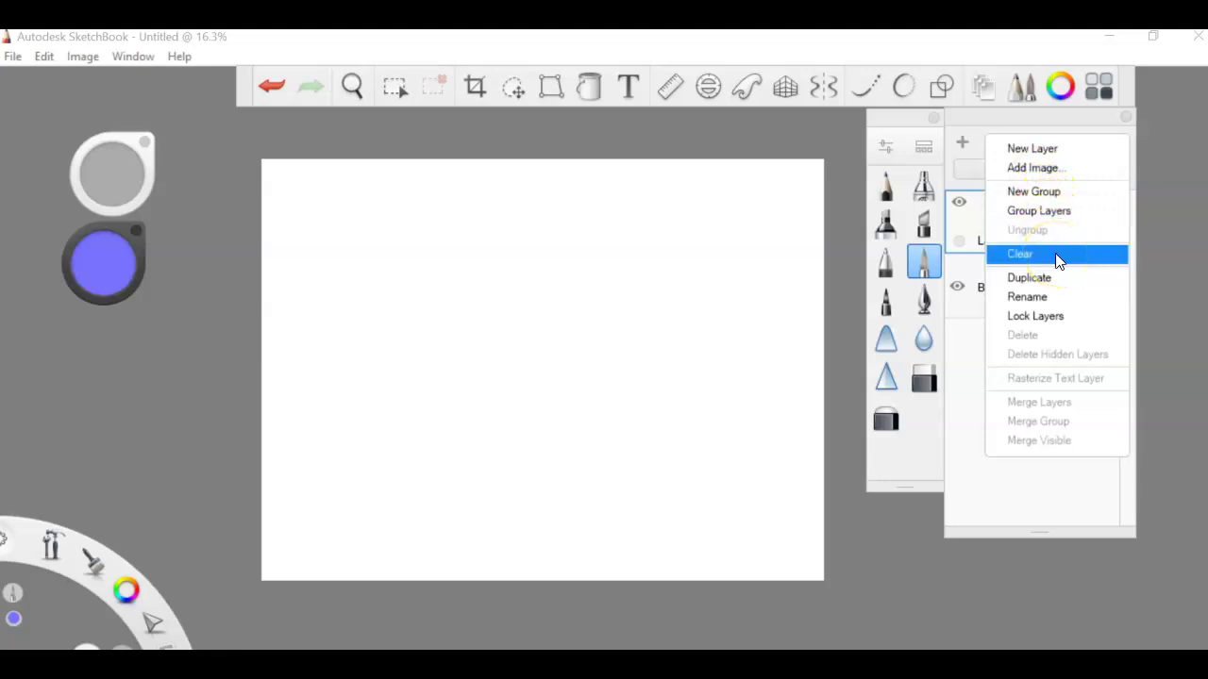
left_click(1055, 277)
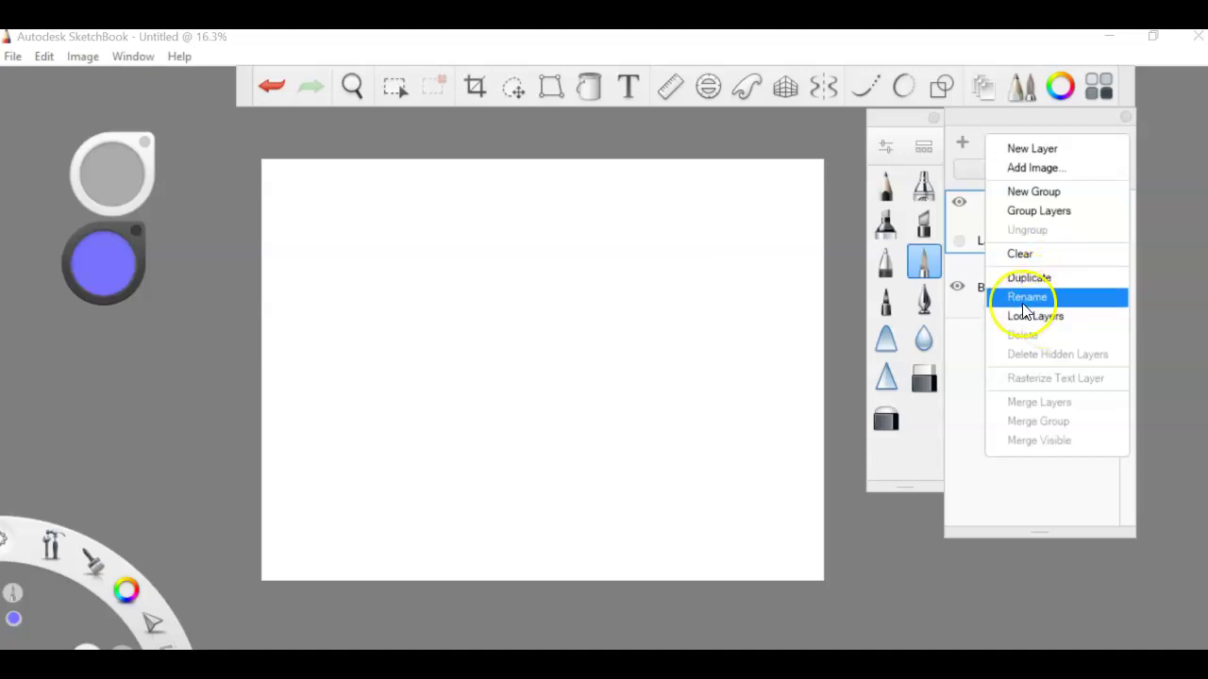
left_click(966, 453)
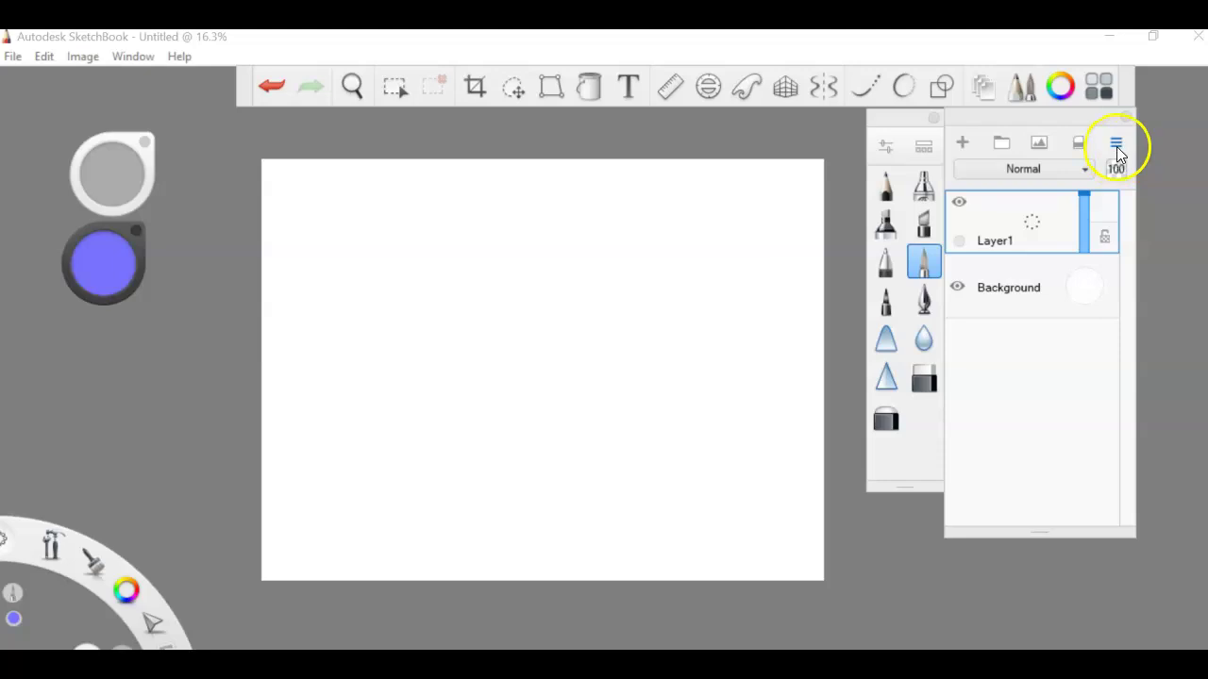
left_click(1034, 224)
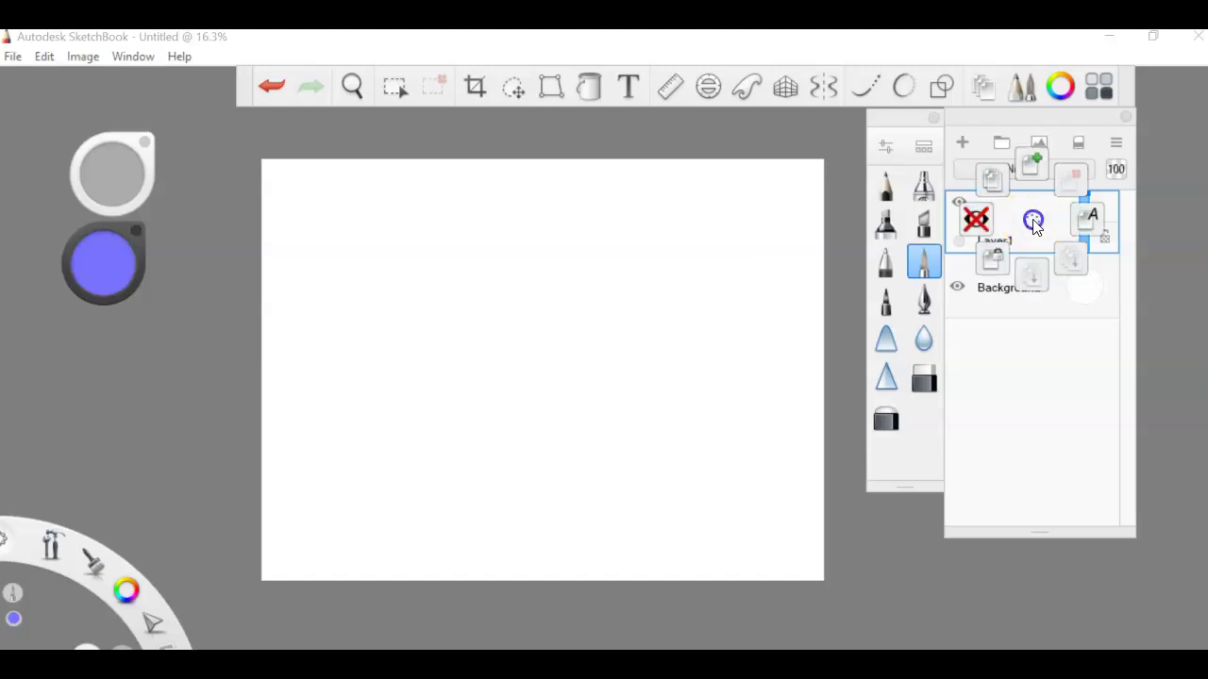
left_click_drag(1036, 226, 1034, 280)
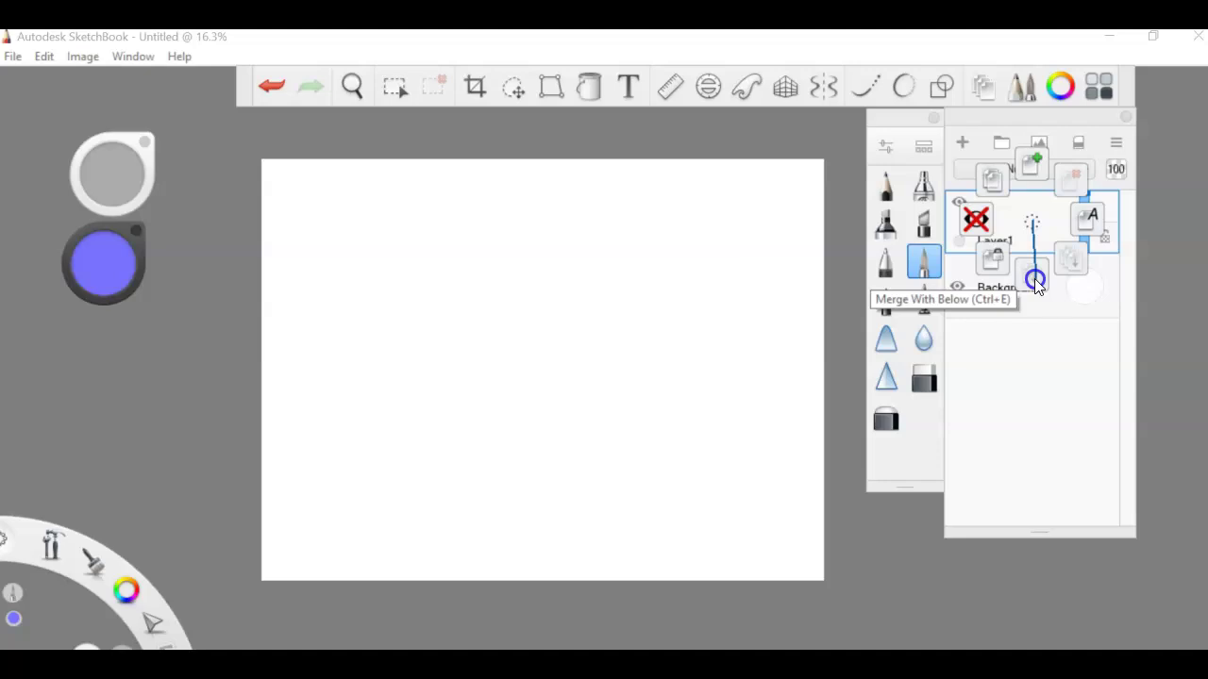
left_click_drag(1034, 279, 1029, 222)
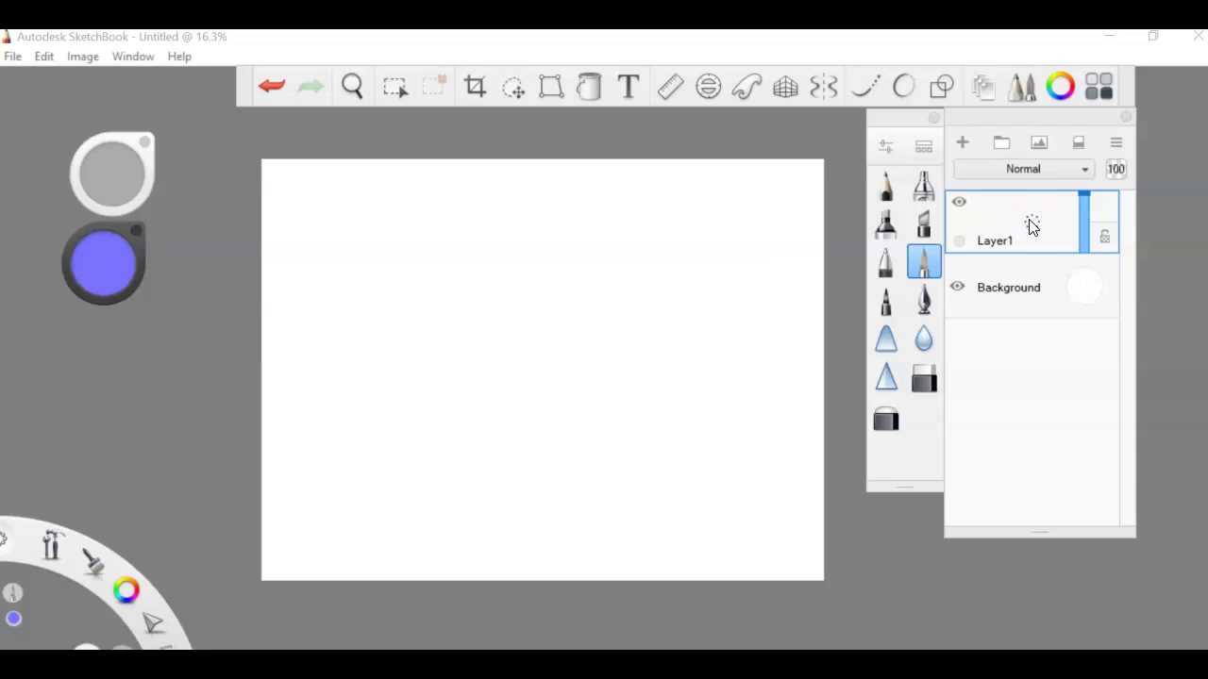
Add a new layer above Layer1 and rename Layer1 to "Sphere 1"
left_click(964, 141)
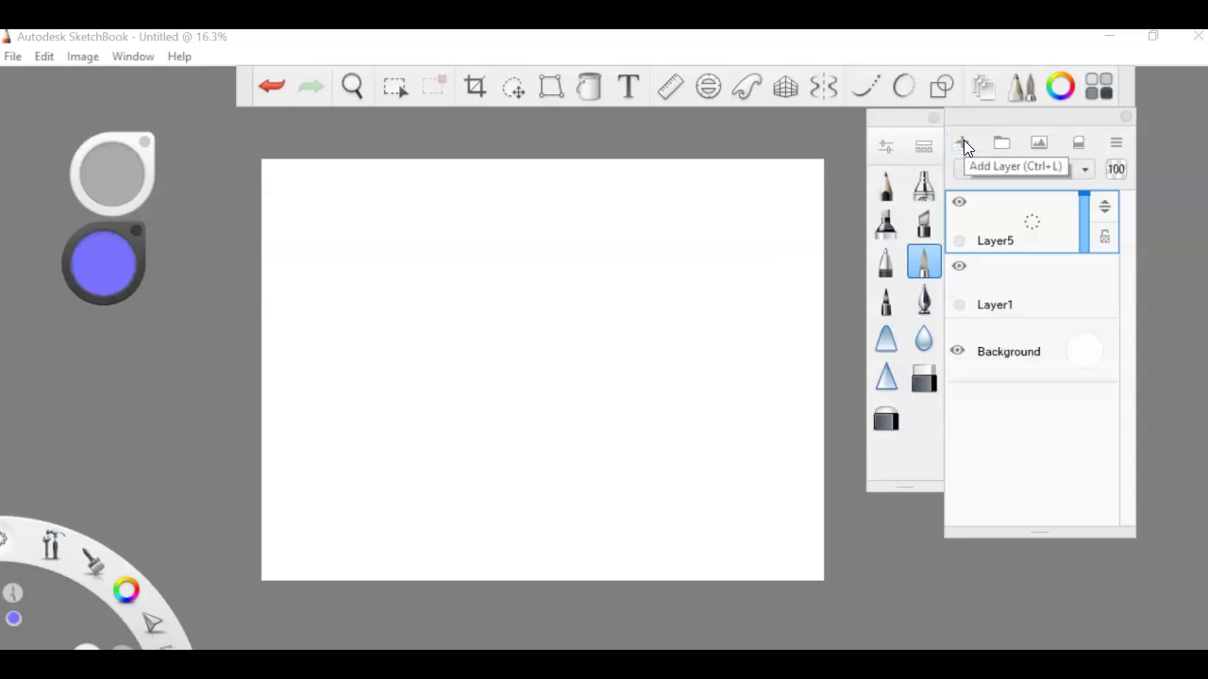
left_click_drag(989, 197, 1009, 305)
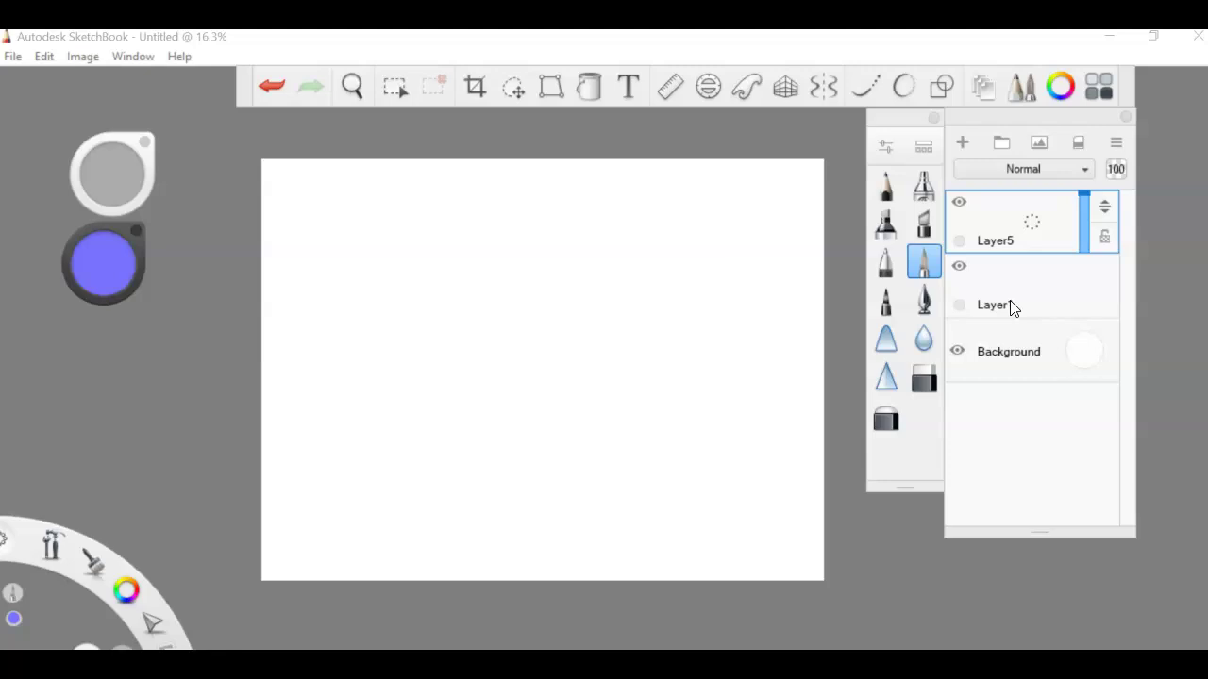
left_click(1027, 311)
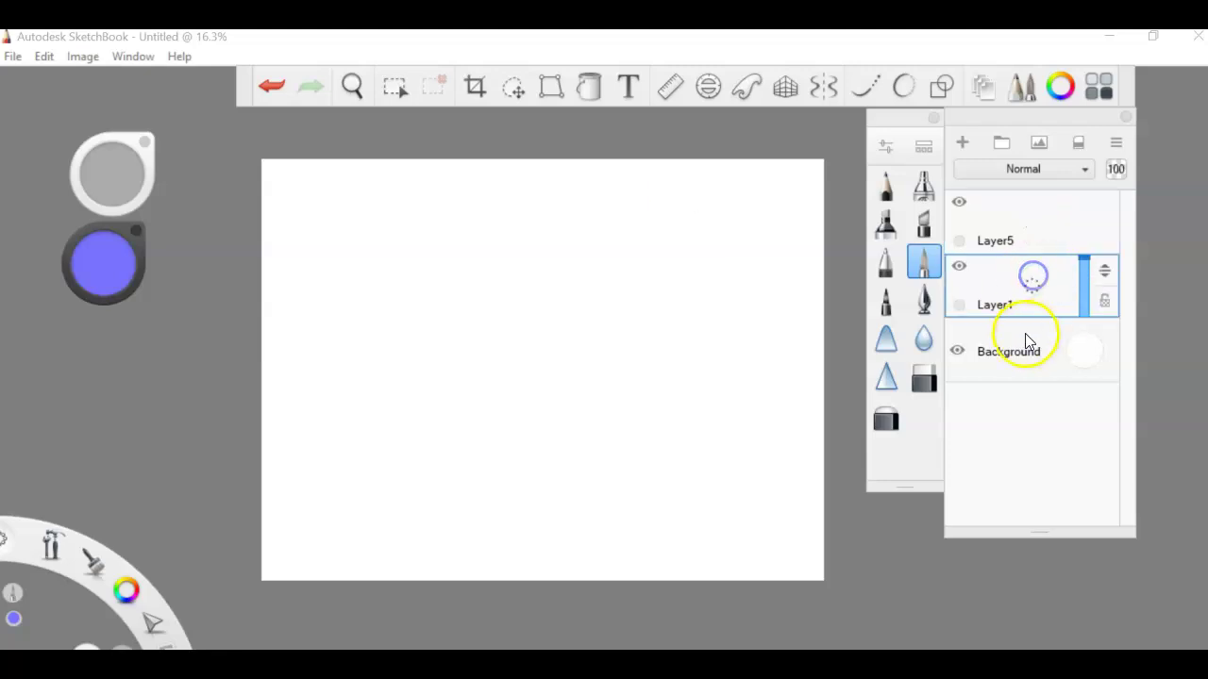
left_click_drag(1036, 297, 1089, 287)
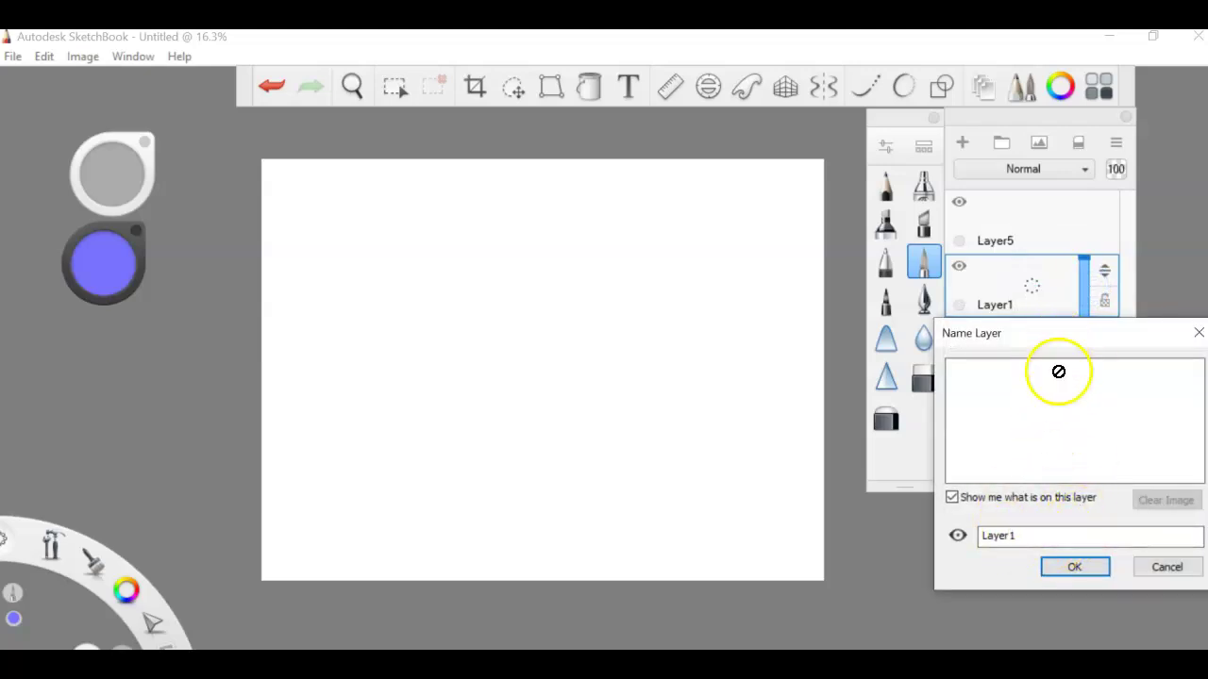
double_click(986, 536)
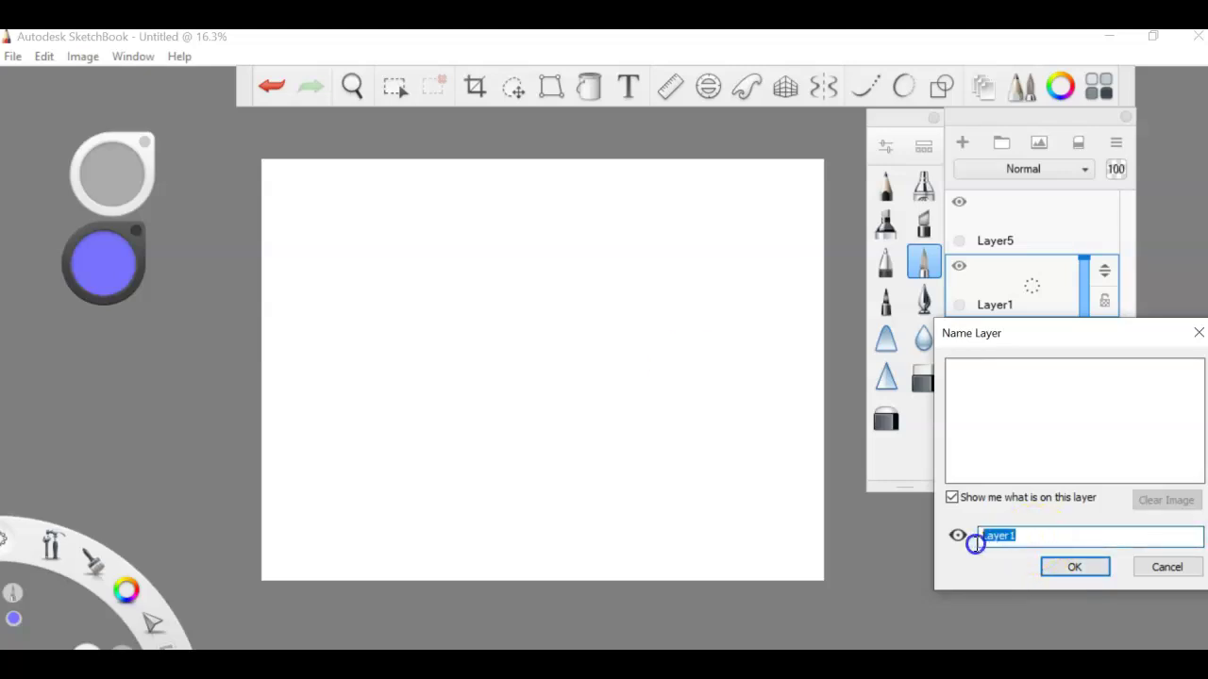
type("Sphere 1")
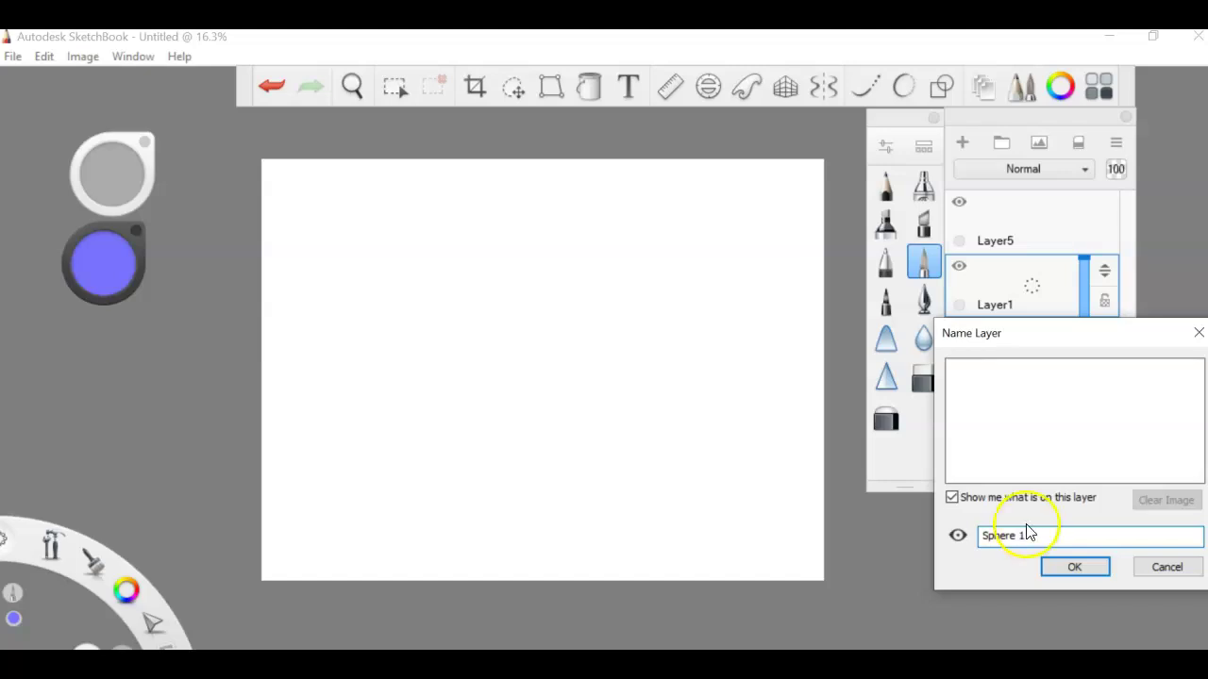
left_click(1075, 567)
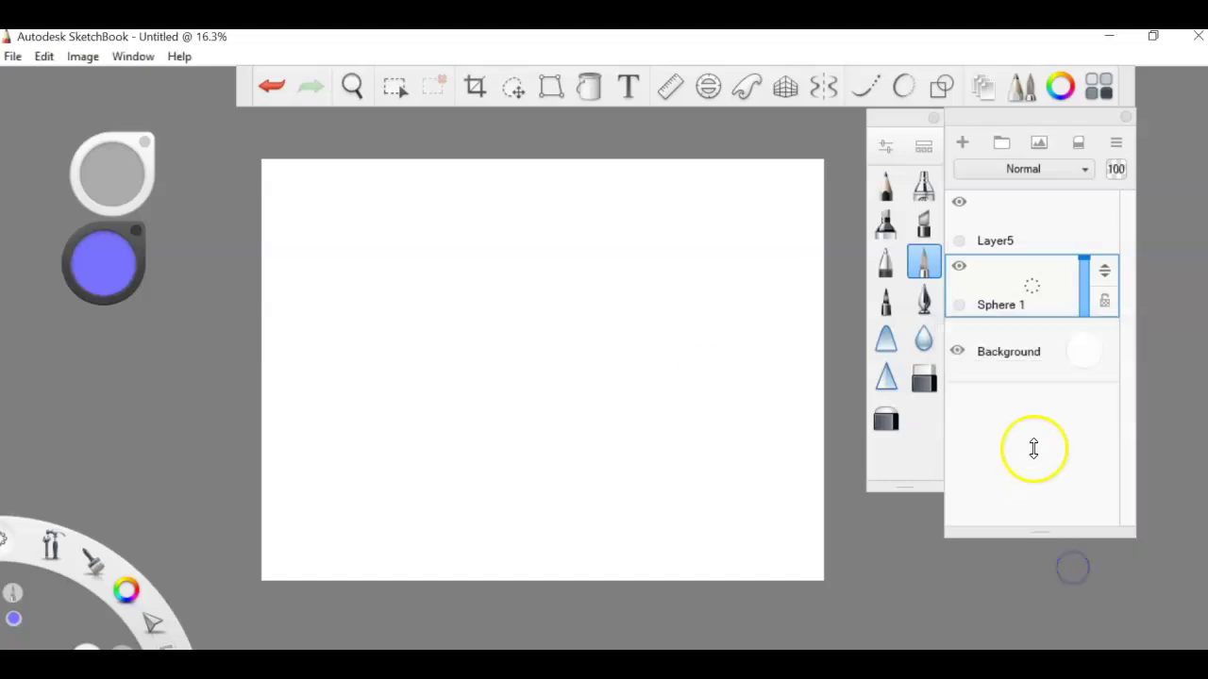
Rename the newly added top layer to "Sphere 1 Shadow" and move it below the Sphere 1 layer
left_click(1033, 223)
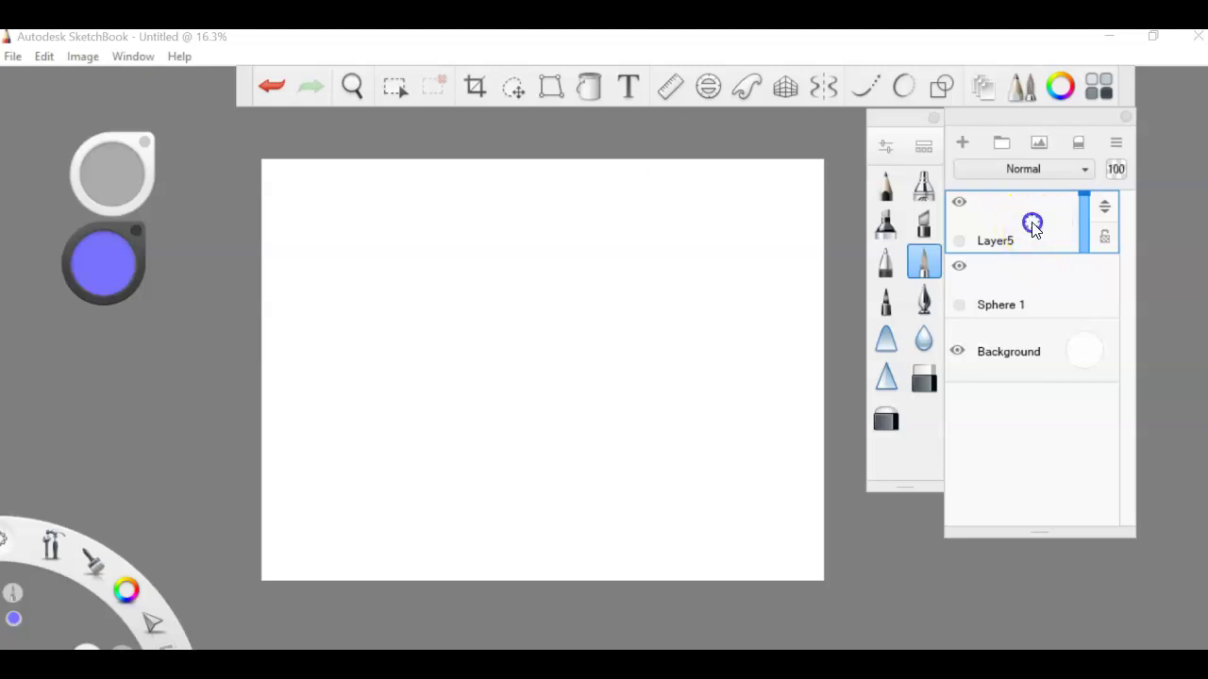
left_click_drag(1032, 223, 1082, 221)
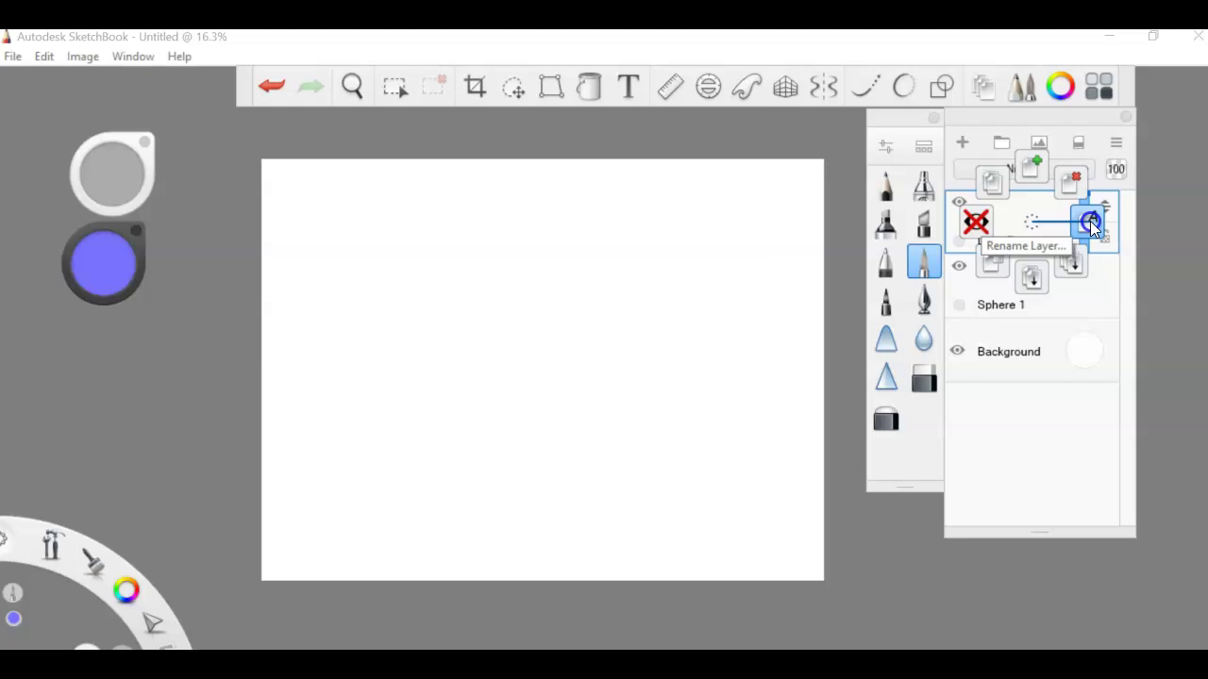
left_click_drag(1082, 220, 1090, 221)
left_click_drag(998, 472, 974, 472)
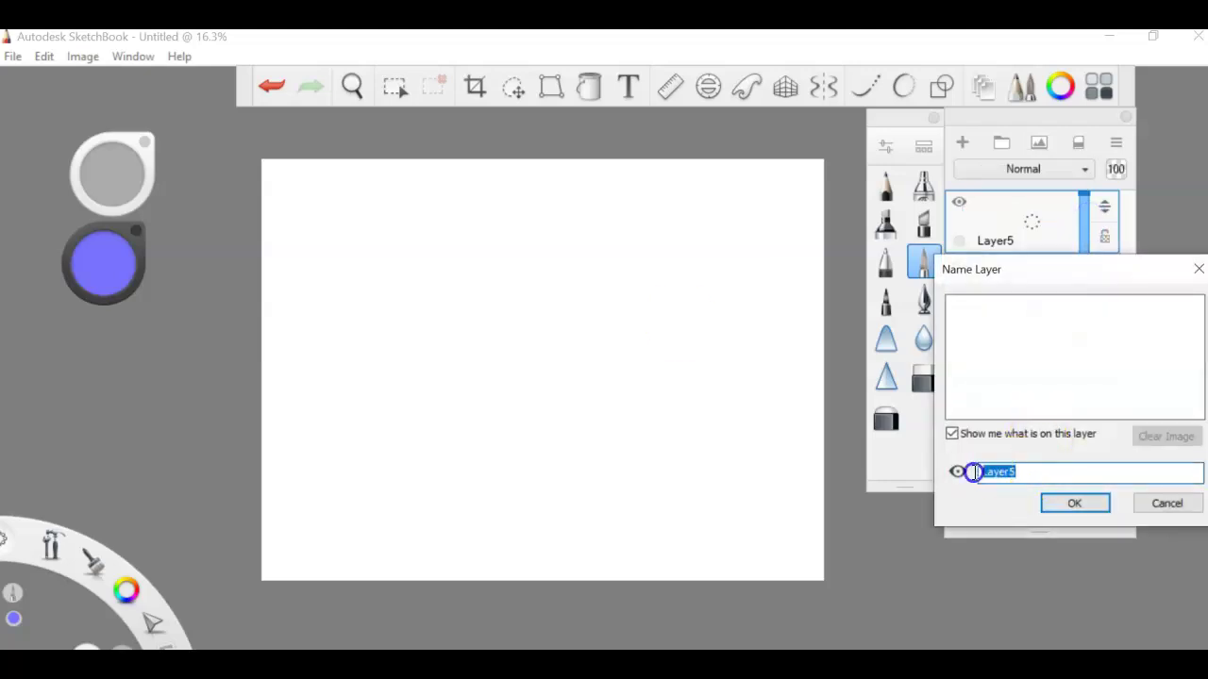
type("Sphere 1")
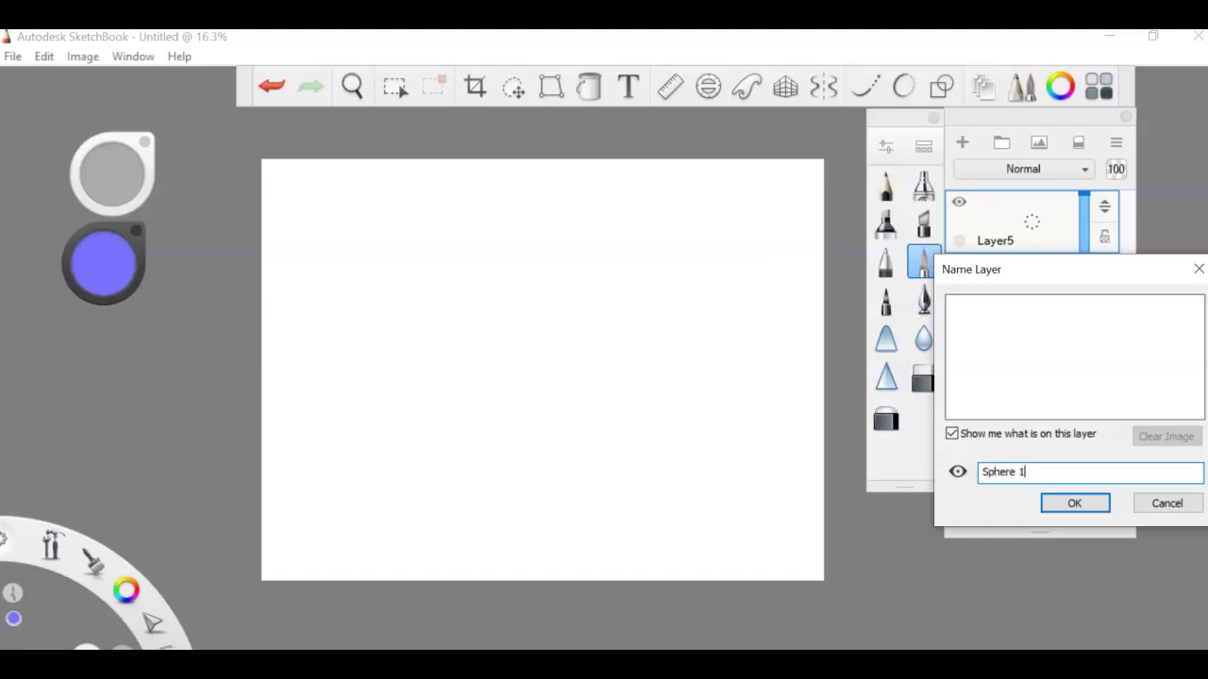
type(" Shadow")
left_click(1097, 506)
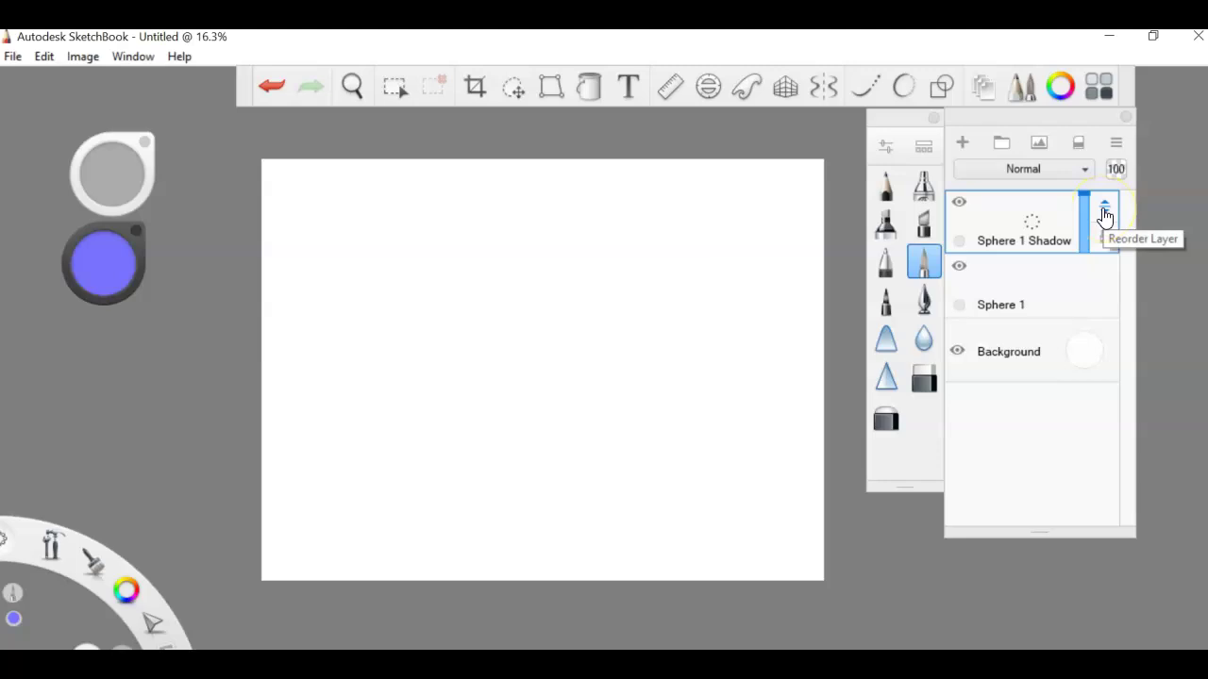
left_click_drag(1105, 216, 1090, 322)
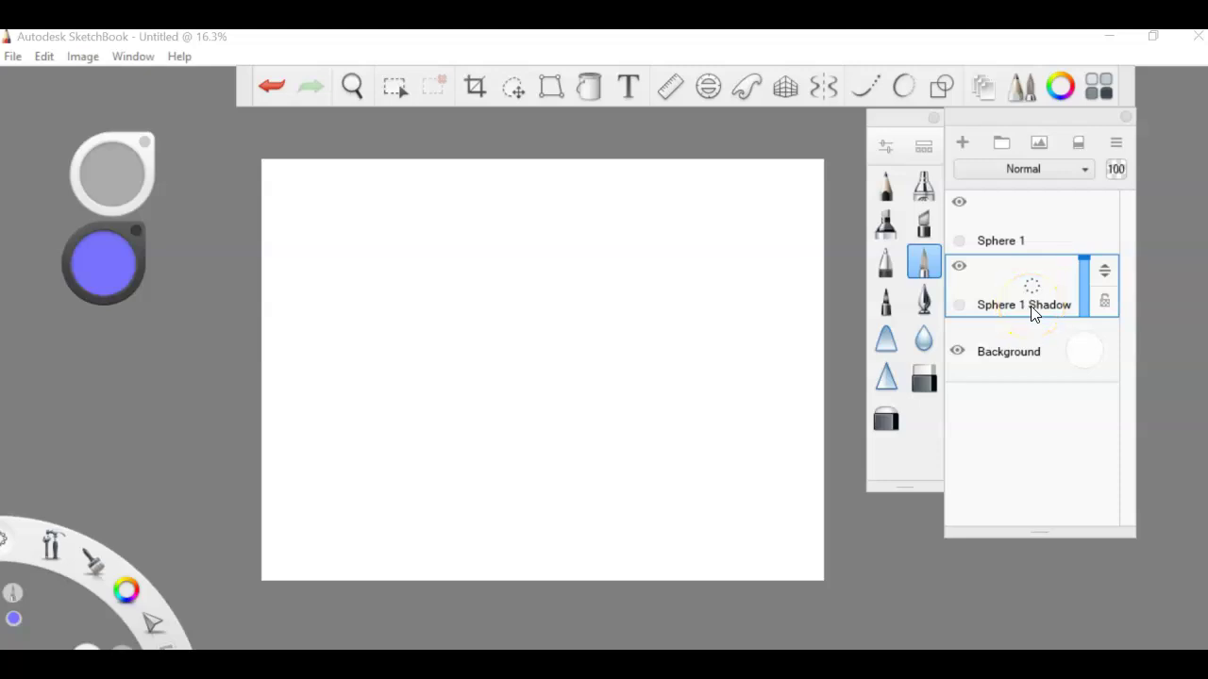
Try lower opacities on the Sphere 1 Shadow layer and return it to 100%
left_click(1083, 257)
left_click(1038, 277)
left_click(1084, 257)
left_click_drag(1083, 257, 1084, 258)
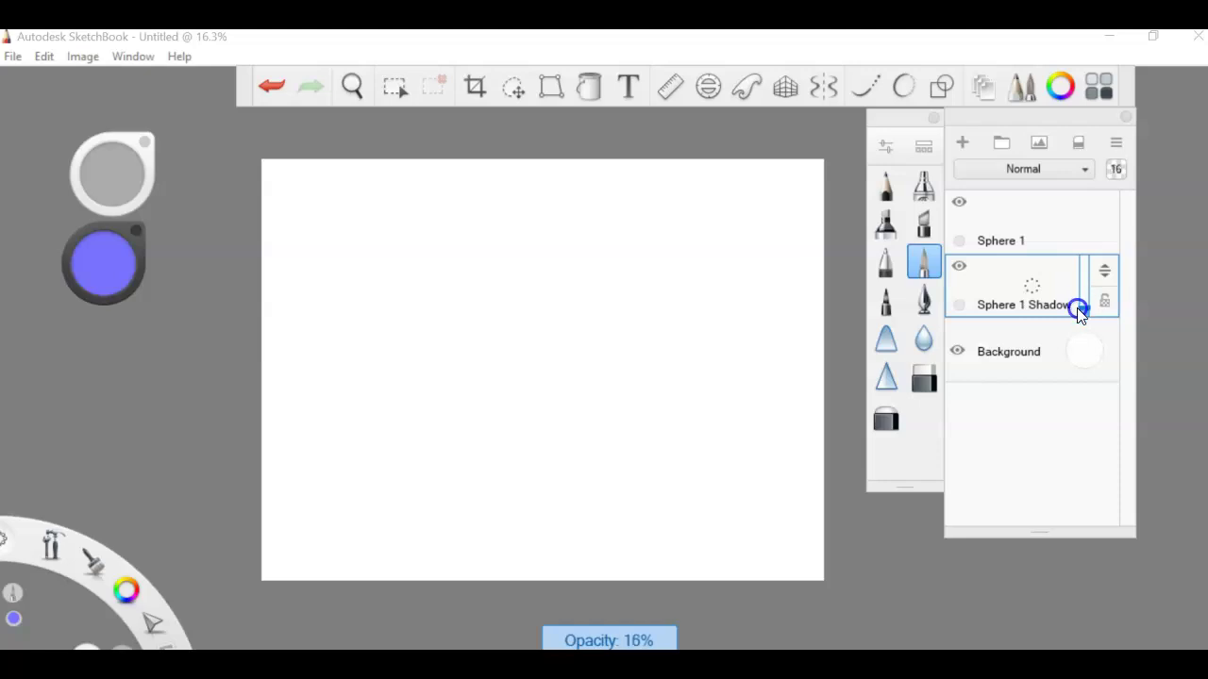
mouse_move(1082, 255)
left_mouse_down()
mouse_move(1081, 312)
mouse_move(1085, 253)
left_mouse_up()
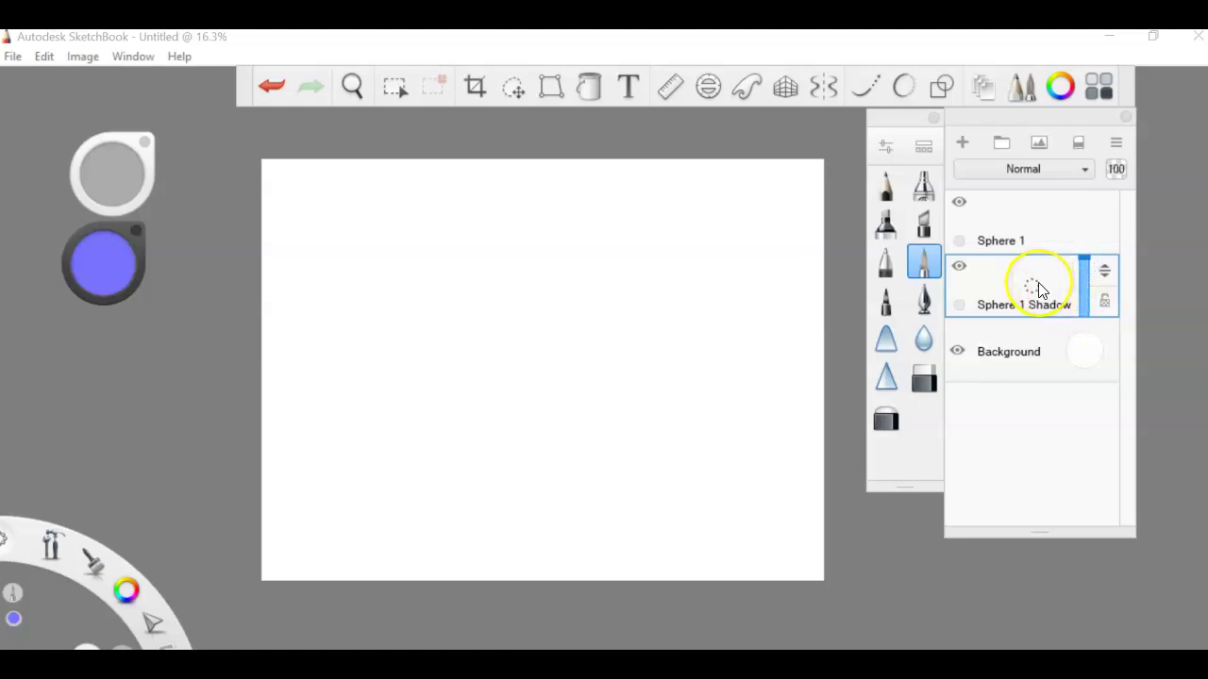
left_click_drag(1087, 257, 1081, 312)
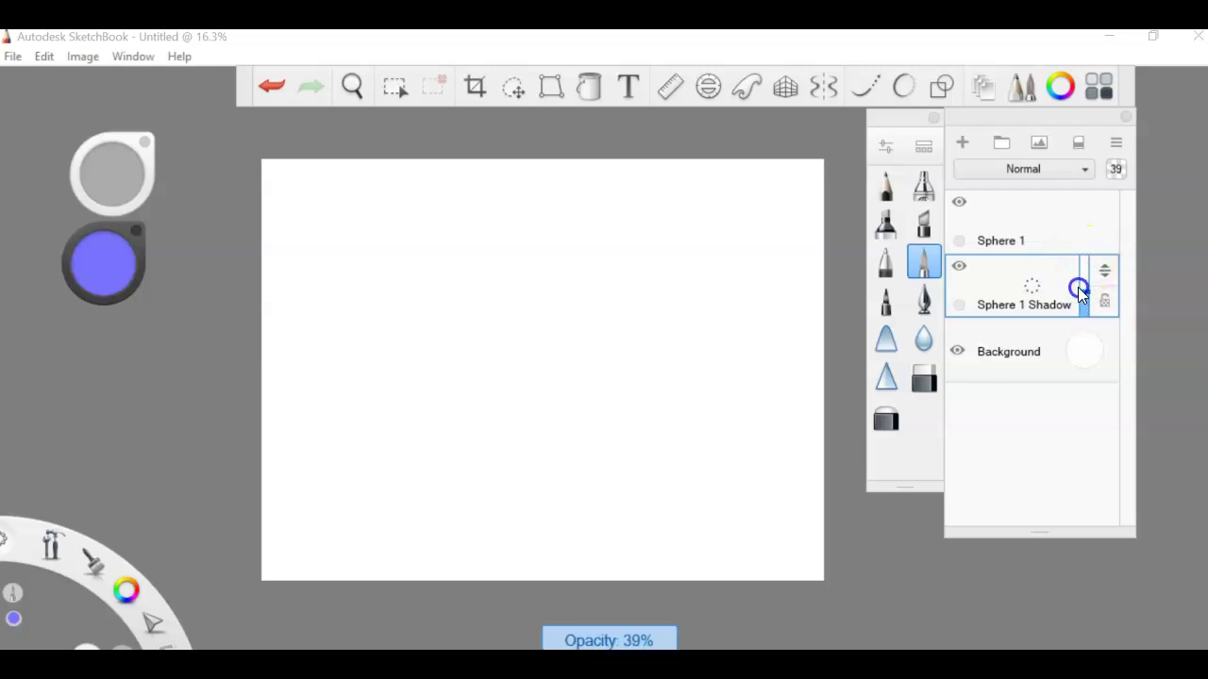
mouse_move(1079, 267)
left_mouse_down()
mouse_move(1082, 250)
mouse_move(1081, 295)
mouse_move(1084, 252)
left_mouse_up()
left_click(1126, 164)
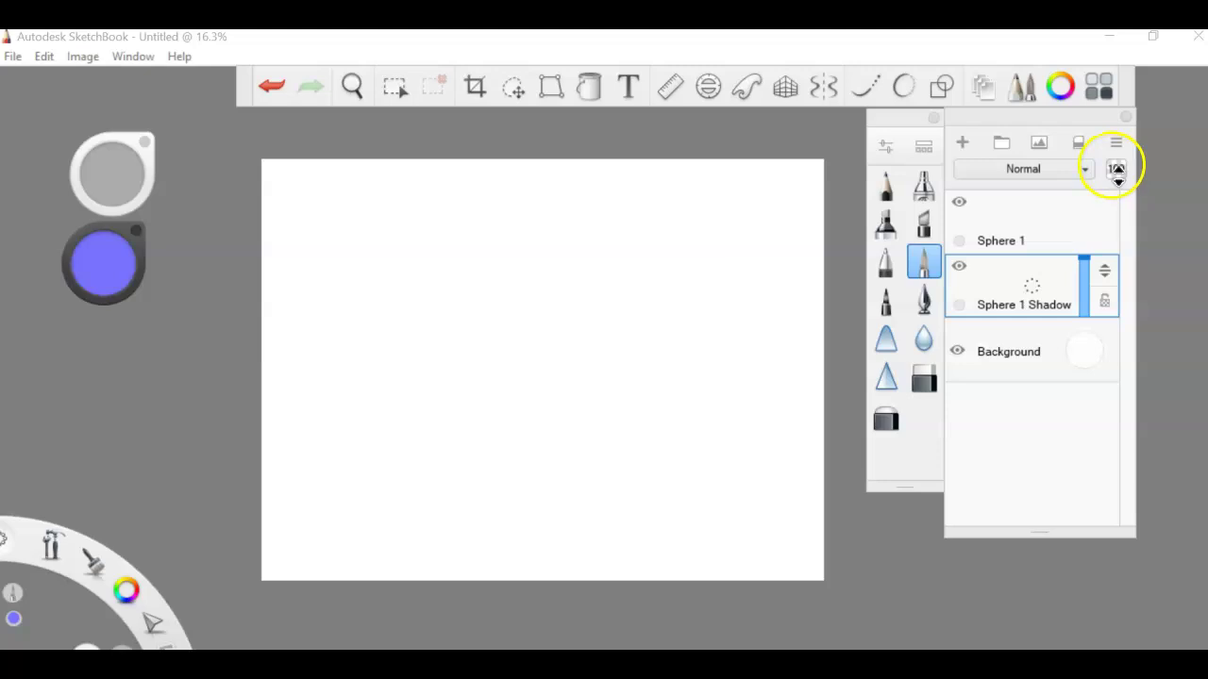
mouse_move(1116, 168)
left_mouse_down()
mouse_move(1103, 283)
mouse_move(1102, 302)
mouse_move(1116, 192)
mouse_move(1116, 328)
mouse_move(1116, 157)
left_mouse_up()
Toggle the transparency lock of the Sphere 1 Shadow layer on and off, and lock the whole layer
left_click(1106, 303)
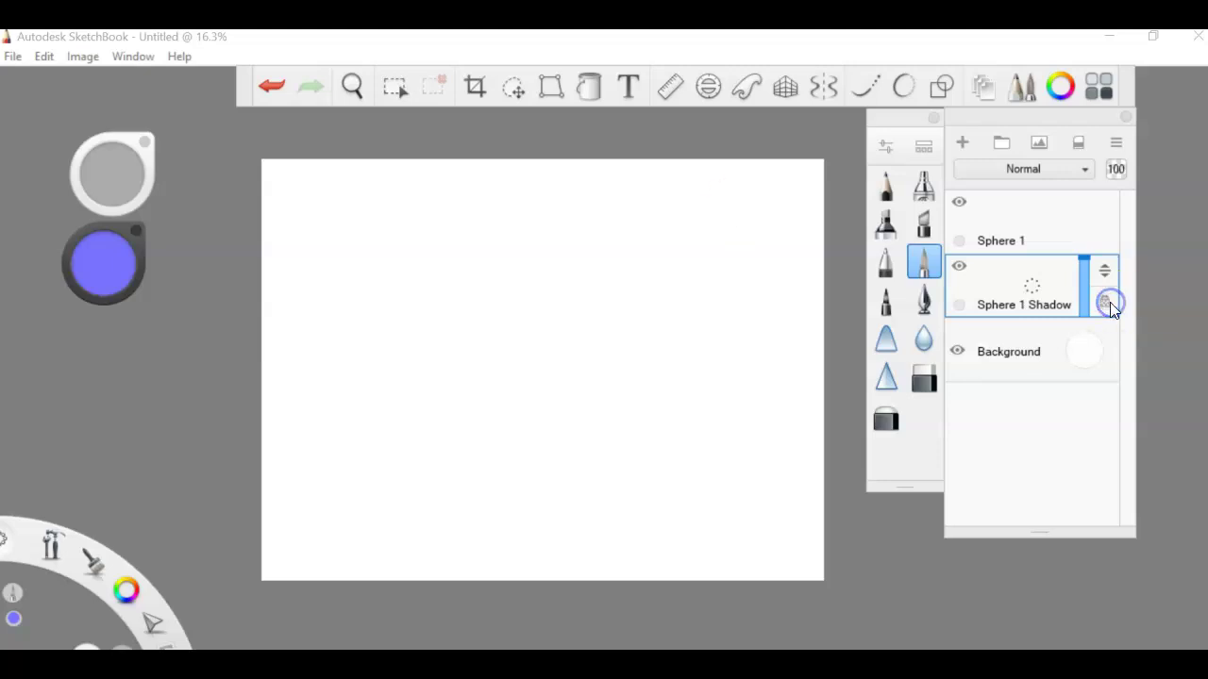
left_click(1109, 300)
left_click(1034, 285)
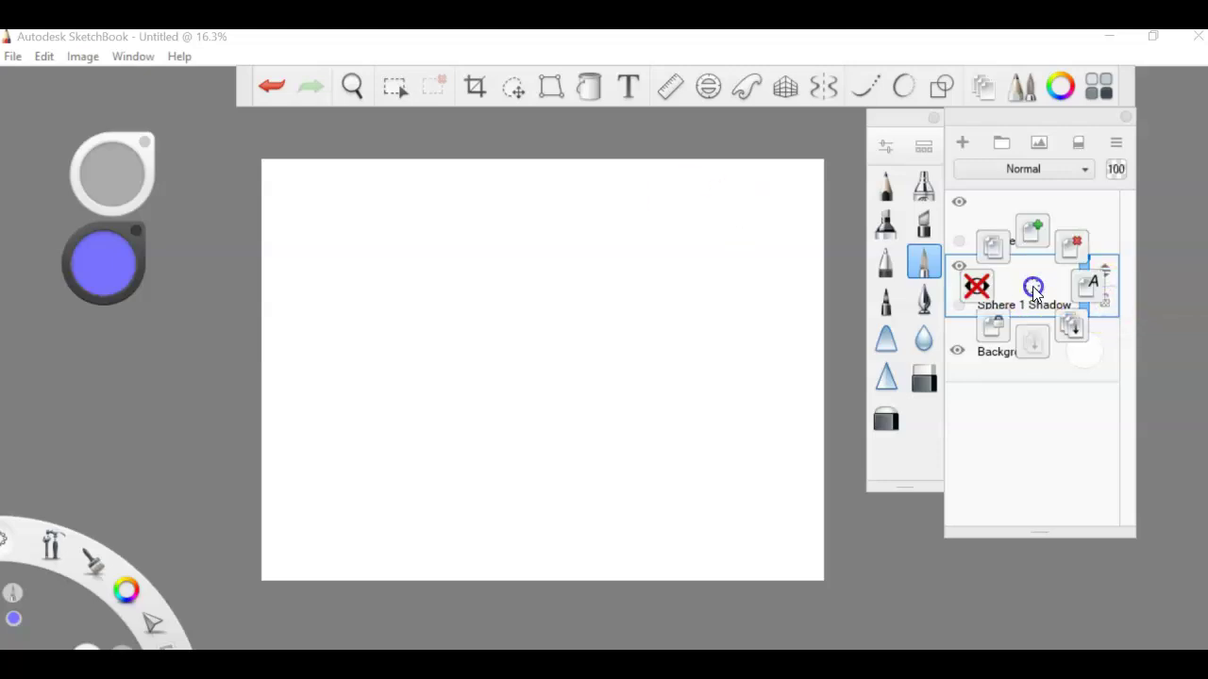
left_click(992, 326)
left_click(1033, 292)
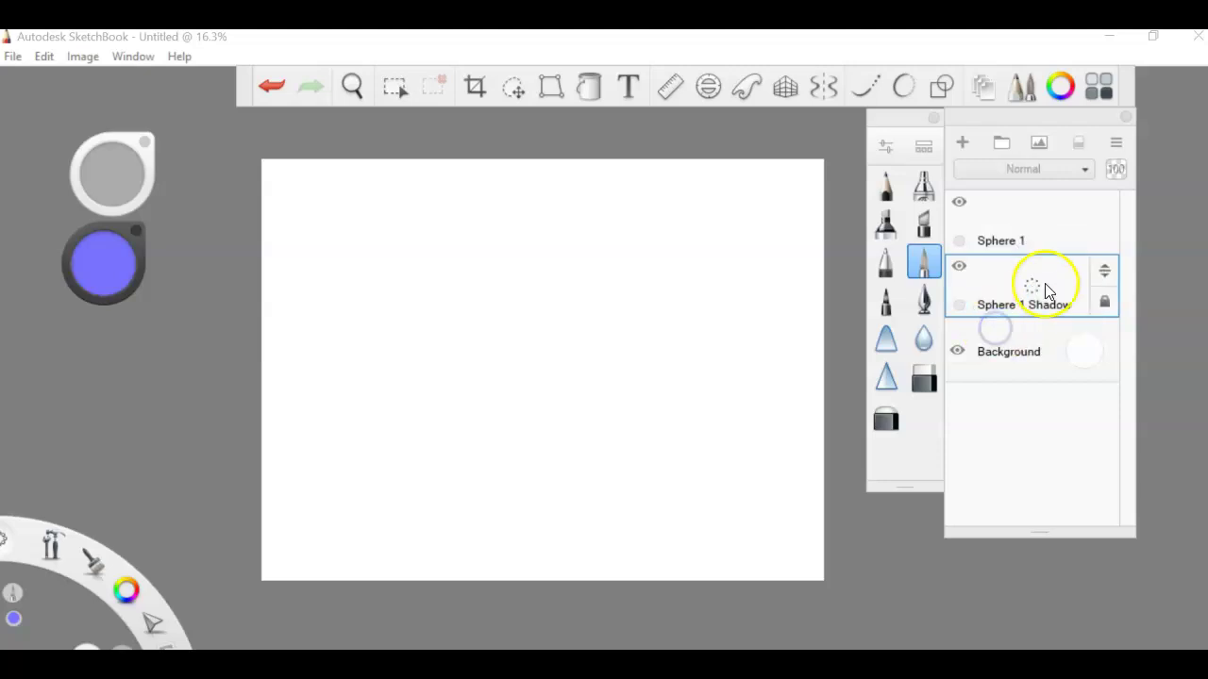